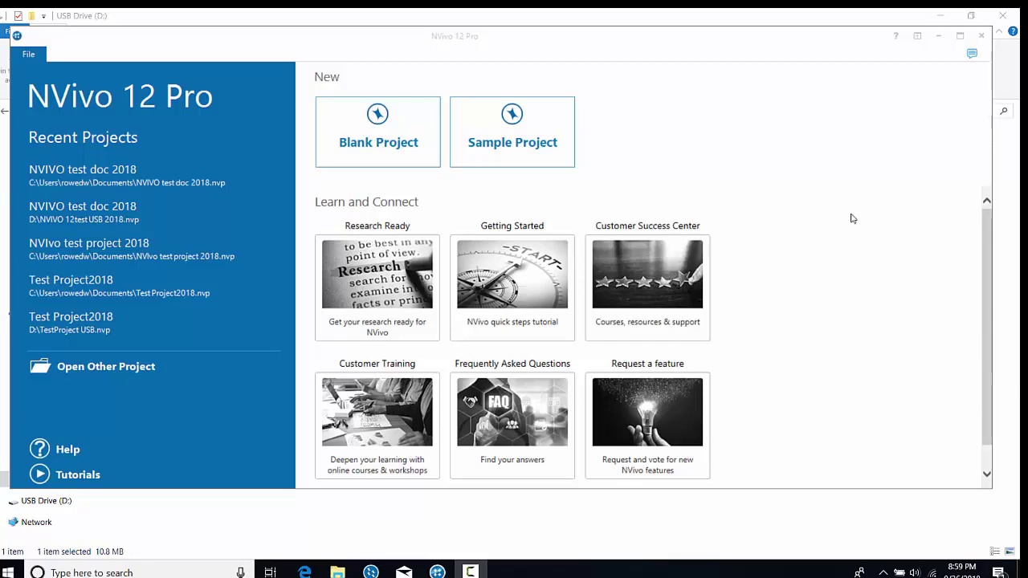
- Create a blank project titled 'Nvivo test 2018' with a short demonstration description
click(381, 142)
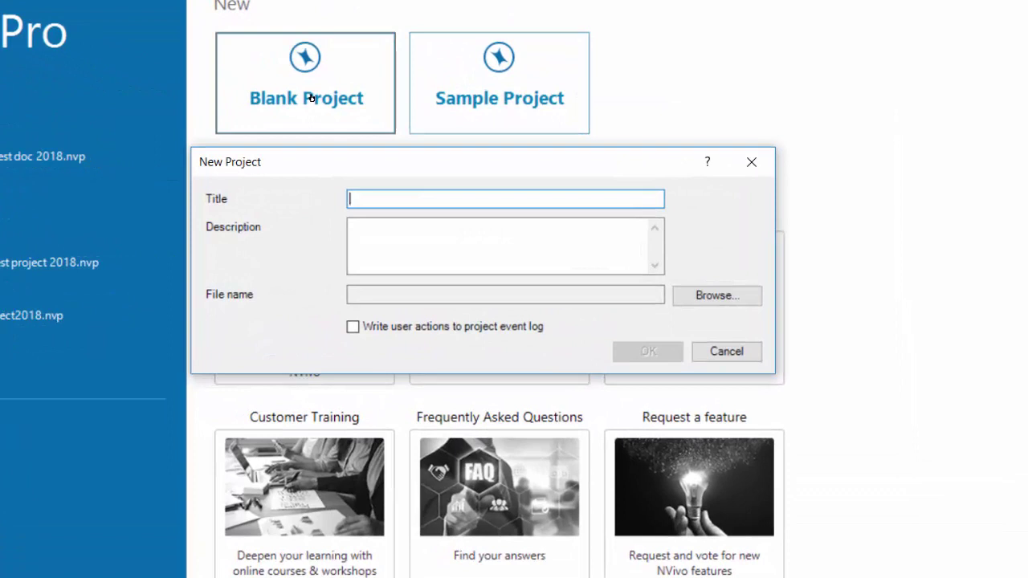
text(Nvivo)
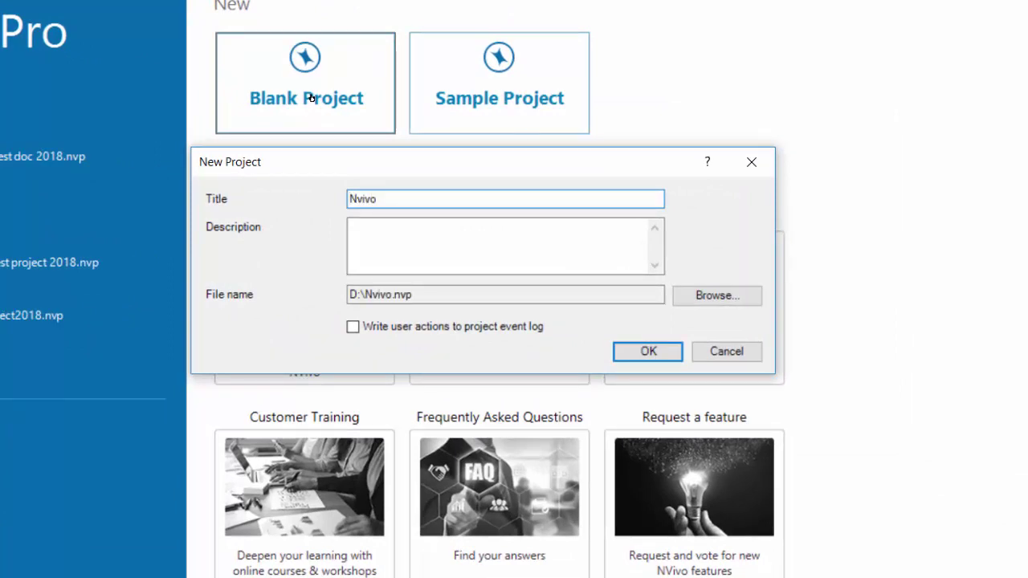
text( test 2018)
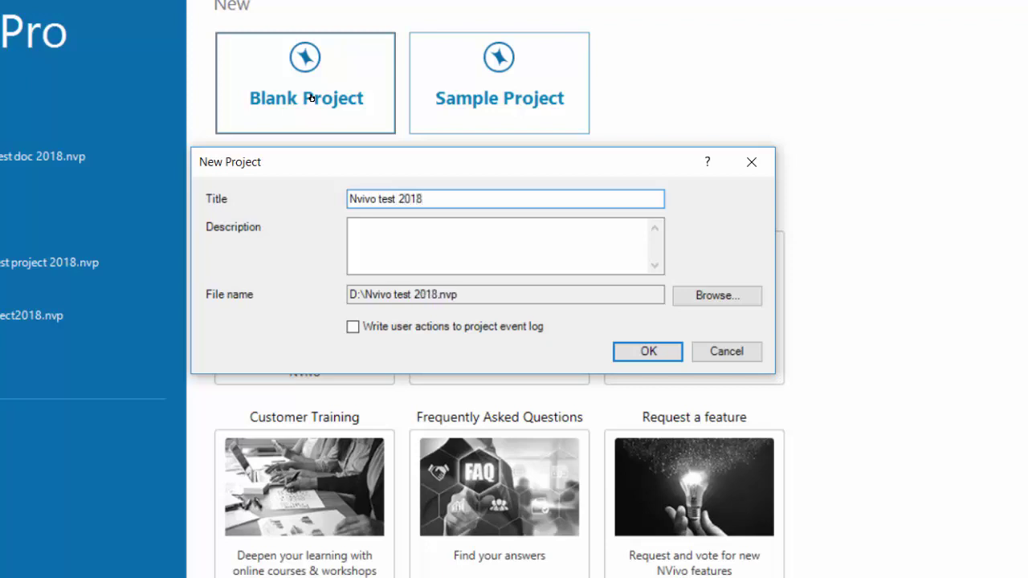
click(392, 245)
text(this is the por)
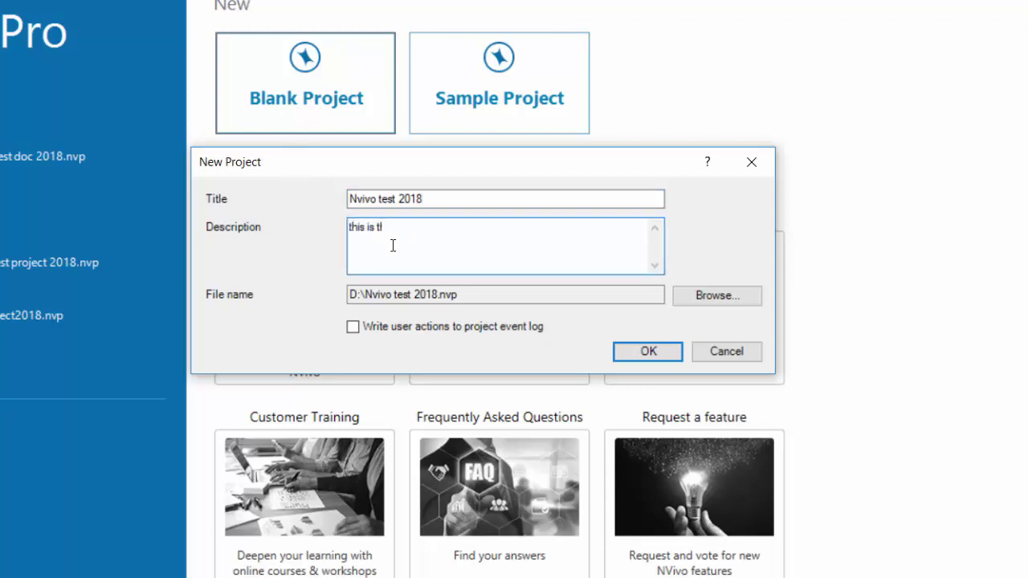
key(BackSpace)
text(rjct we )
text(are using fo r)
text(ole)
key(BackSpace)
key(BackSpace)
key(BackSpace)
key(BackSpace)
key(BackSpace)
text(r demonst)
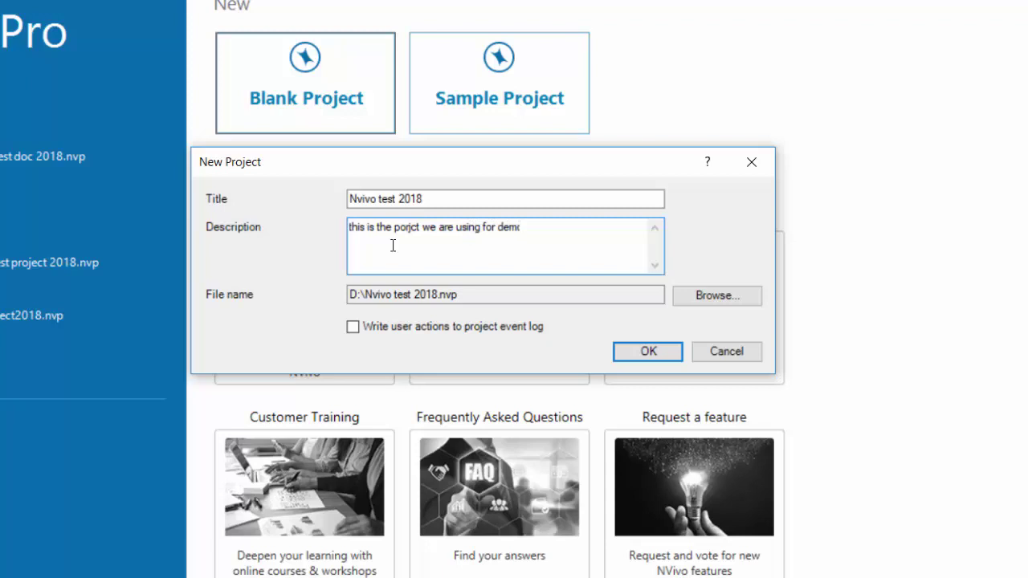
text(ration)
click(657, 358)
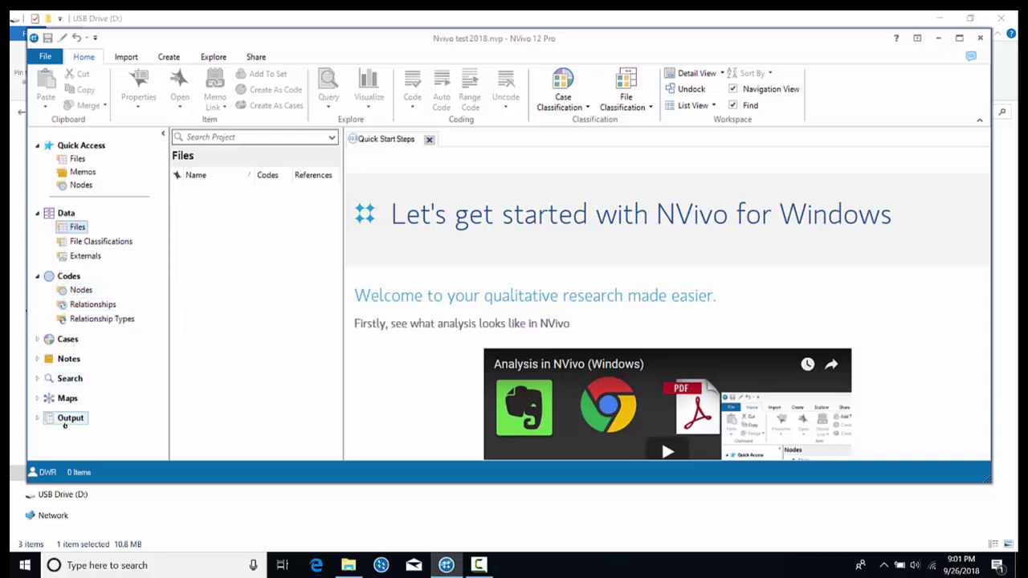
- Expand Output in the Navigation View, and briefly expand then collapse Notes and Cases
click(38, 419)
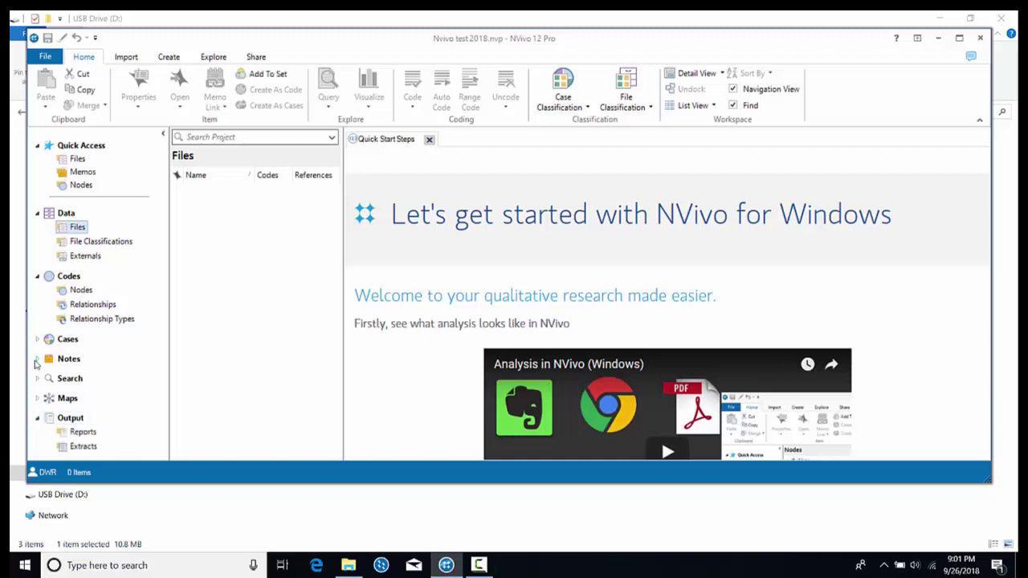
click(38, 359)
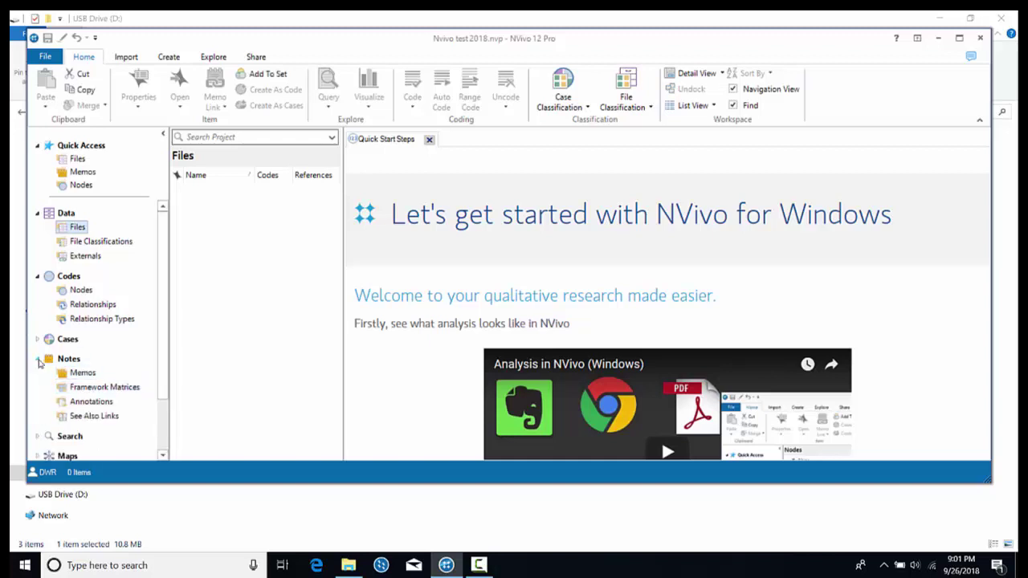
click(38, 359)
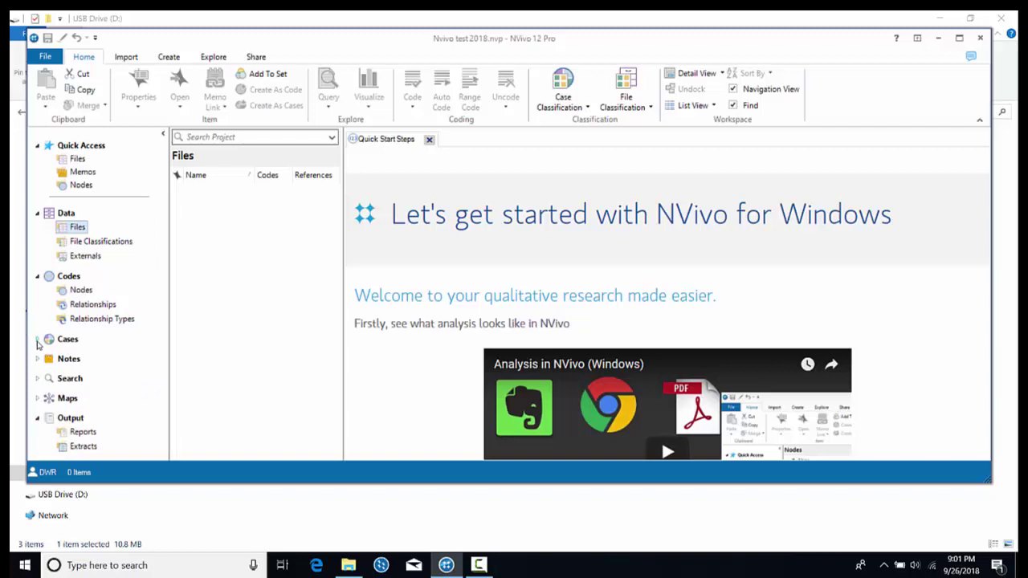
click(38, 340)
click(38, 340)
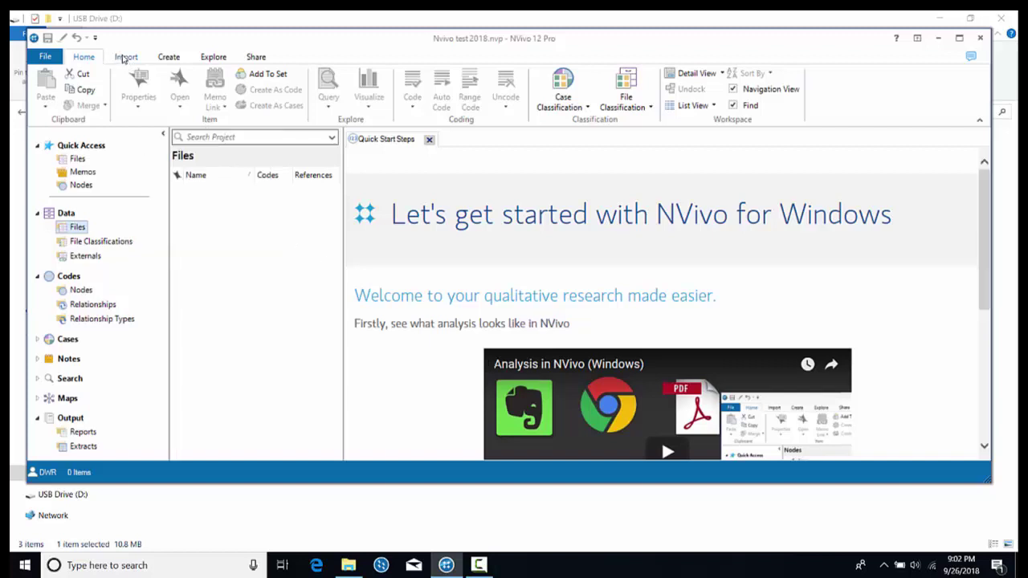
- Start a document import and browse to the Desktop in the Import Files dialog
click(125, 58)
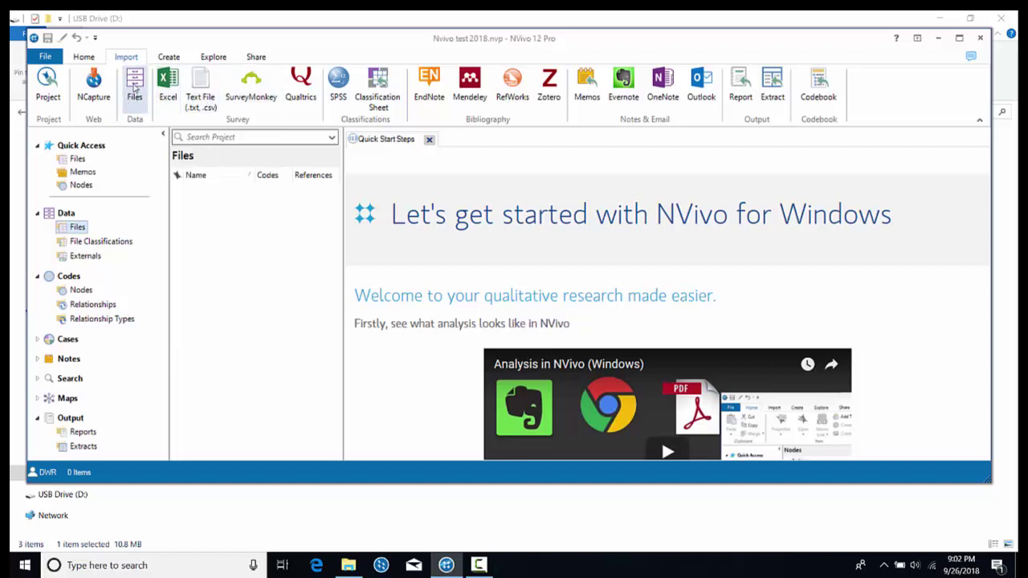
click(134, 84)
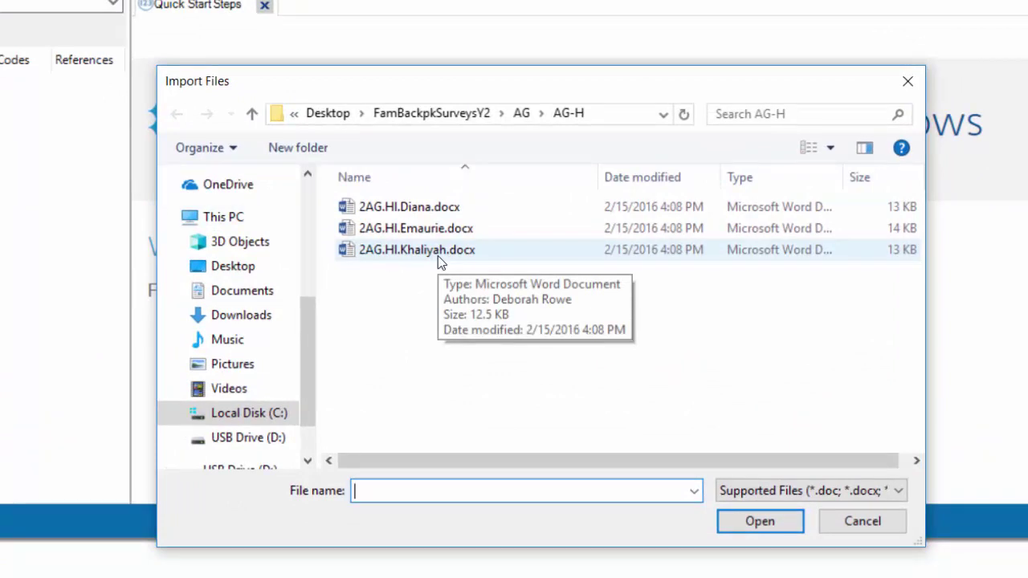
scroll(438, 255, right, 1)
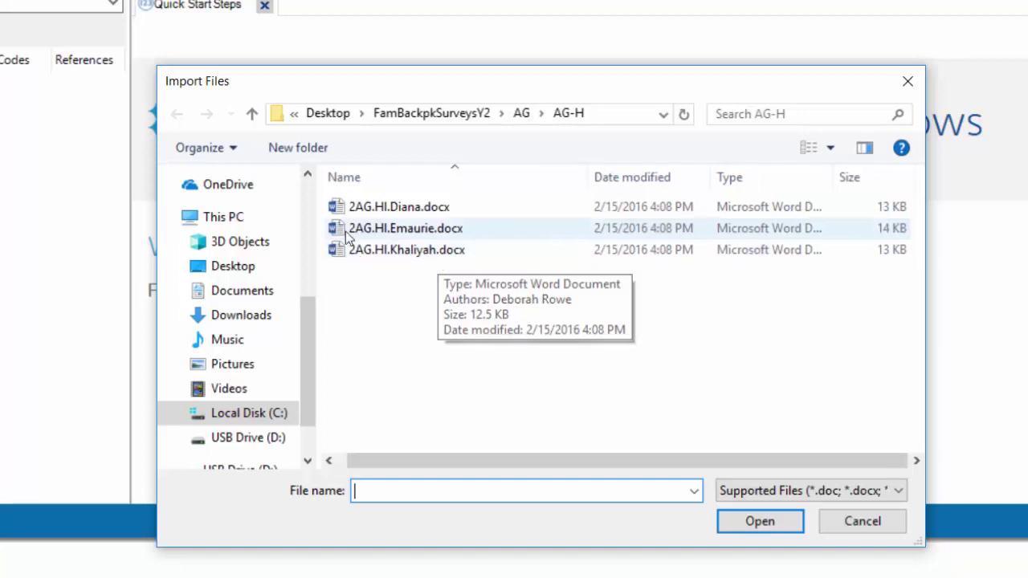
click(238, 271)
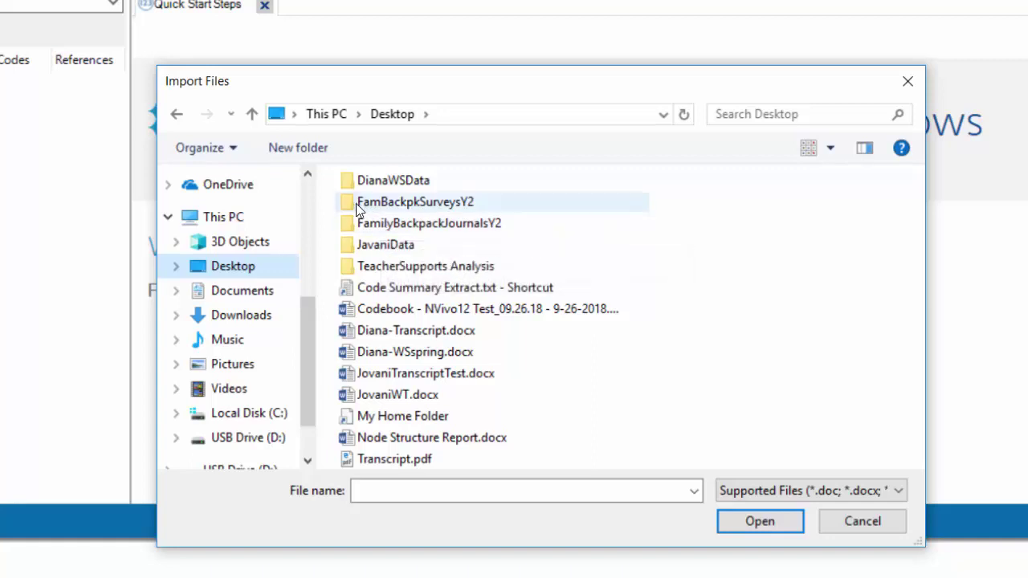
- Select the three 2AG.HI survey .docx files from FamBackpkSurveysY2\AG\AG-H for import
mouse_move(356, 201)
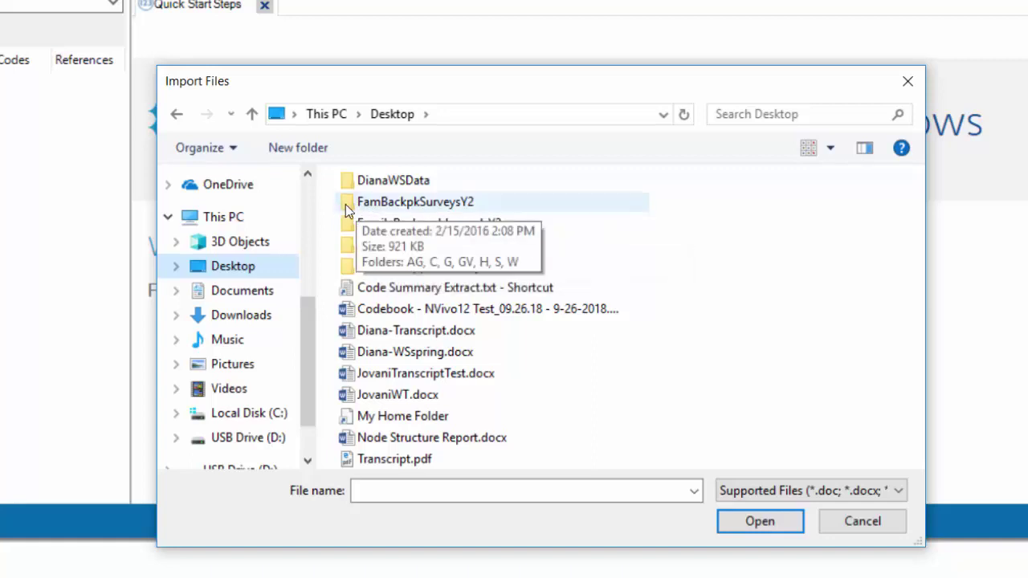
double_click(349, 203)
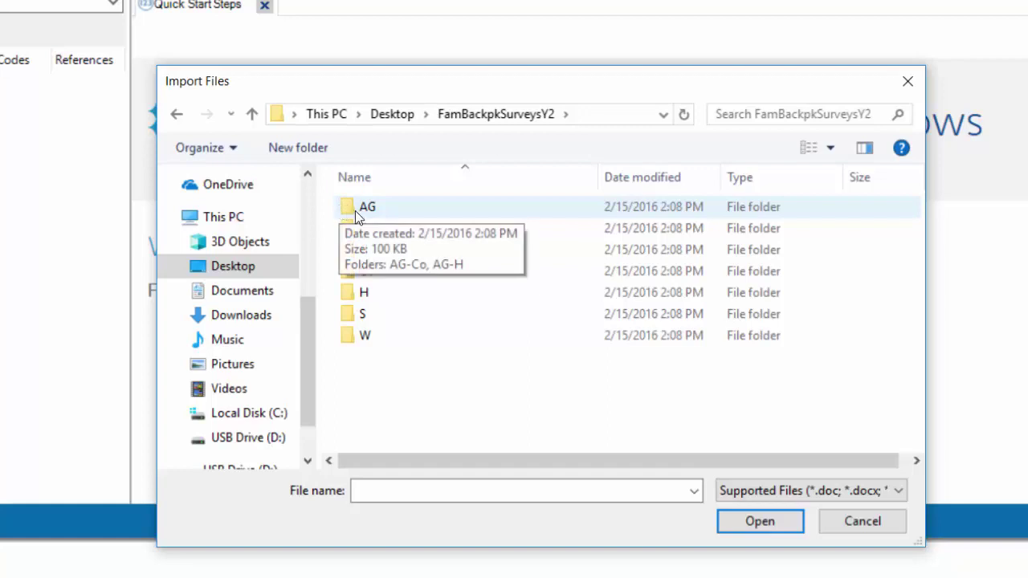
double_click(347, 203)
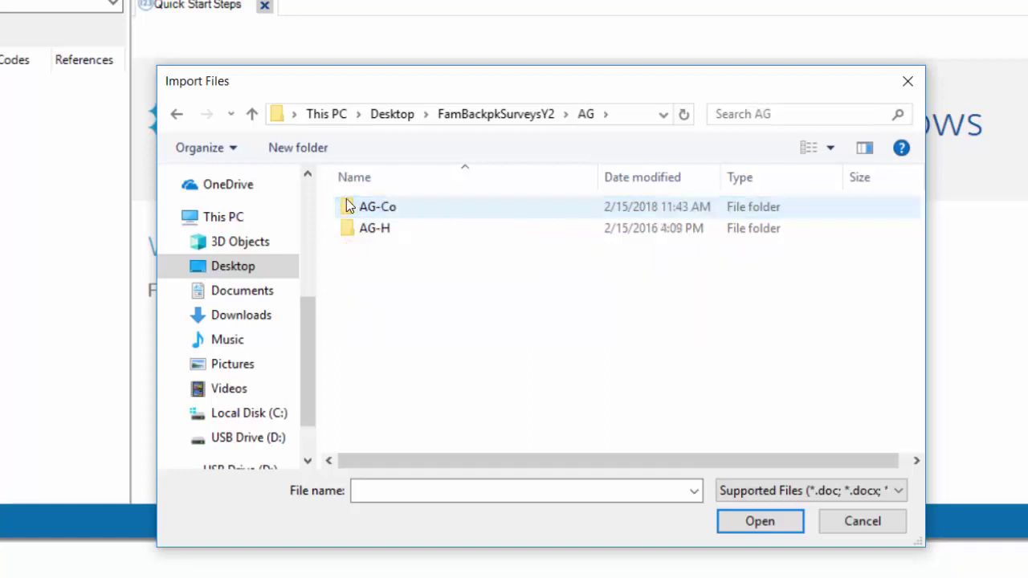
double_click(348, 228)
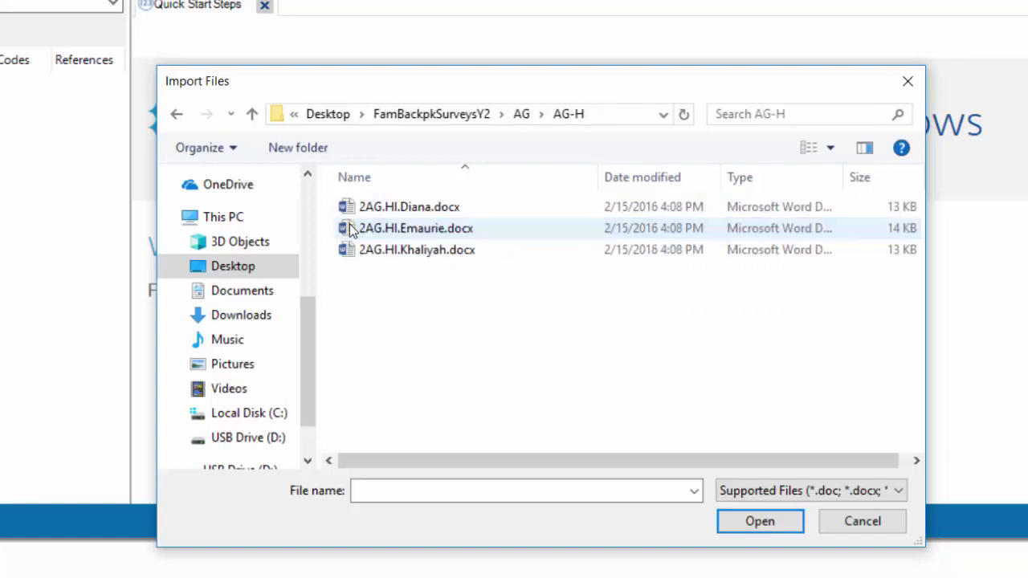
click(408, 212)
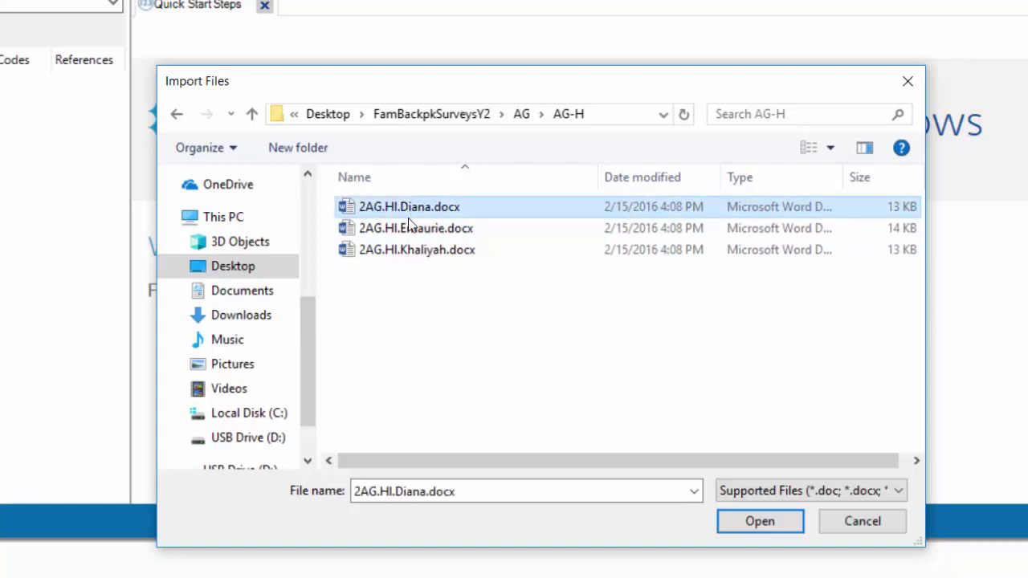
shift+click(409, 251)
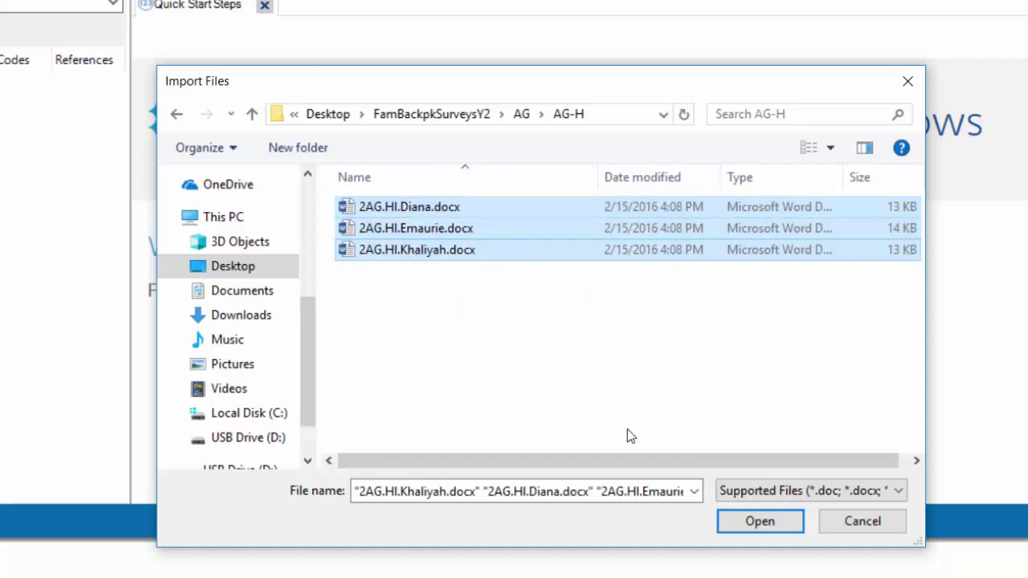
click(759, 524)
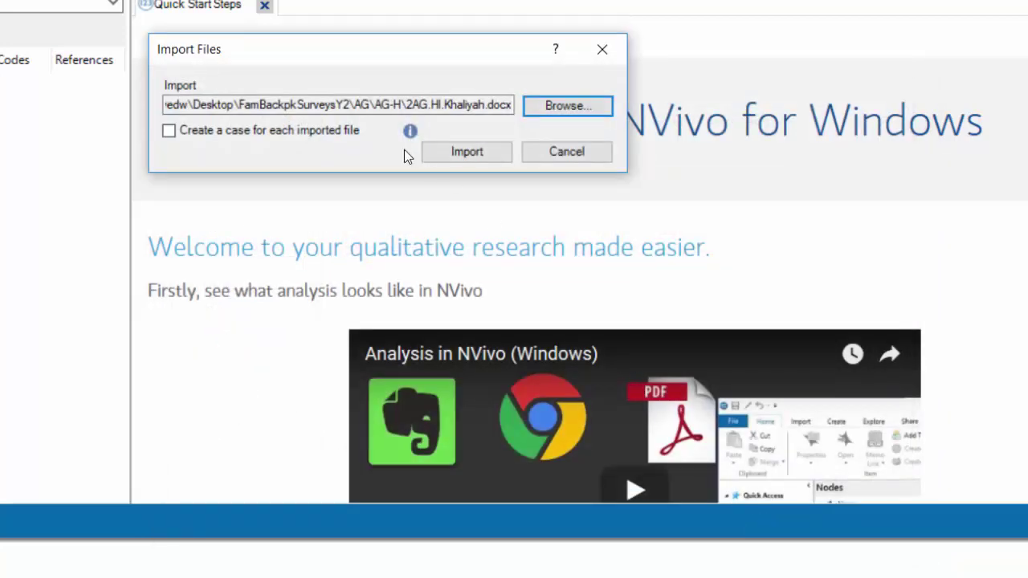
- Import the three 2AG.HI surveys and show them in the Data > Files list
click(470, 153)
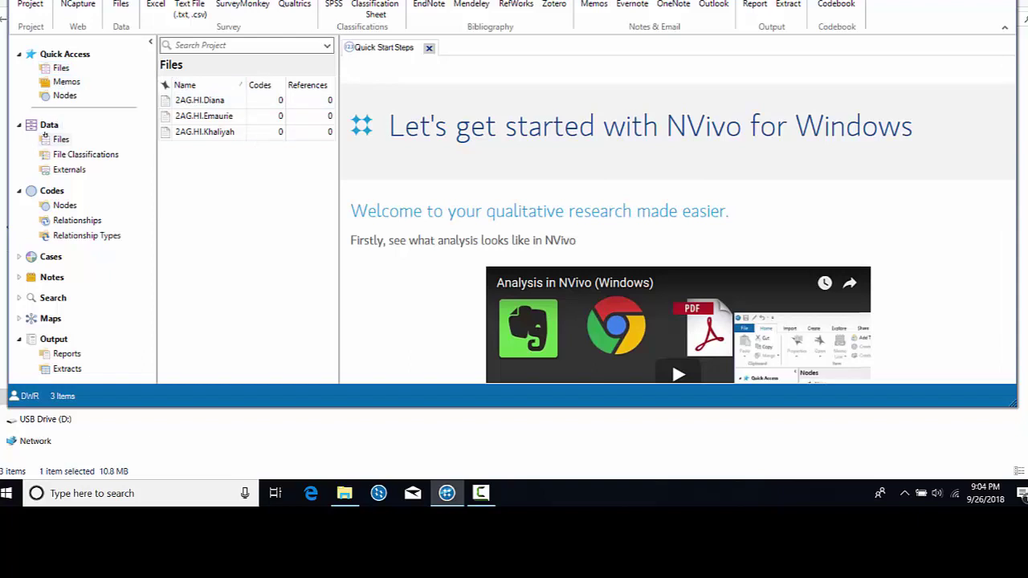
mouse_move(45, 129)
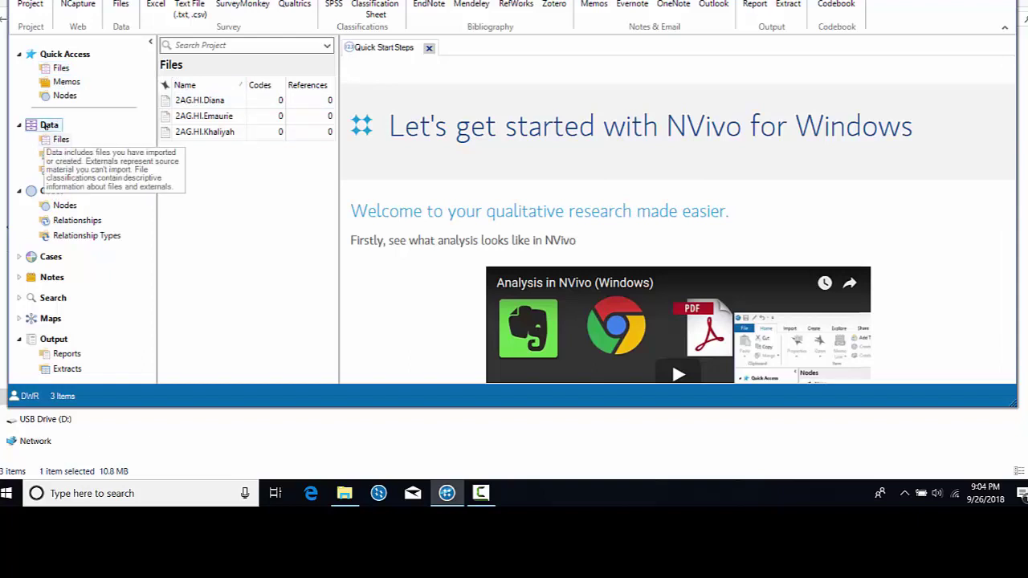
click(53, 142)
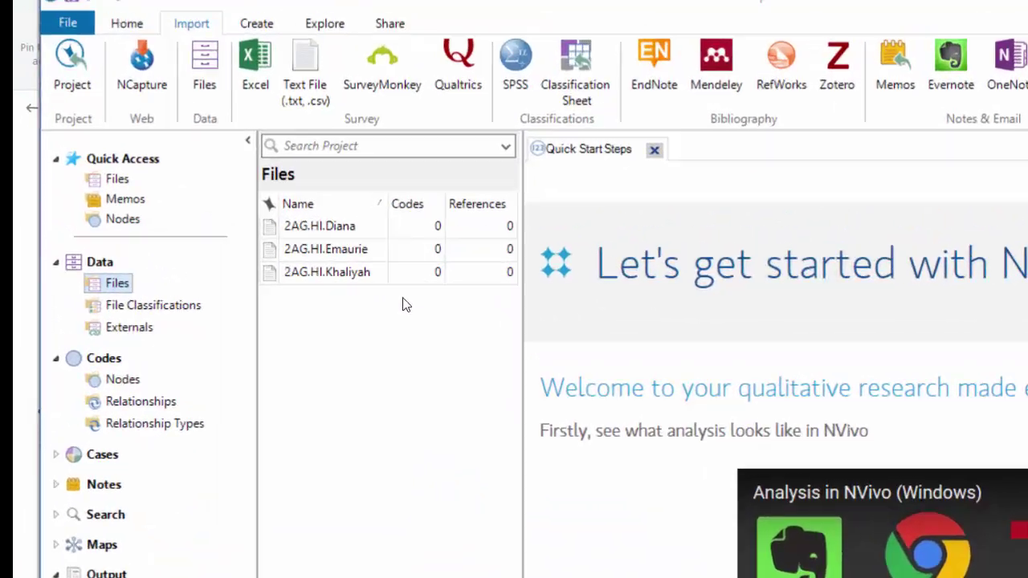
key(alt+c)
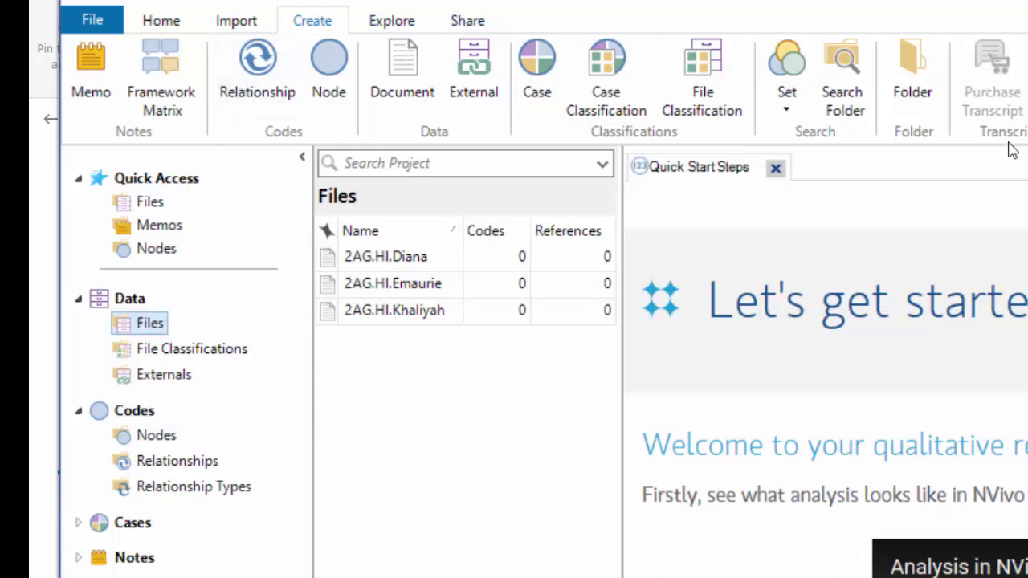
- Create two folders under Files, named Surveys and JOurnals
click(908, 89)
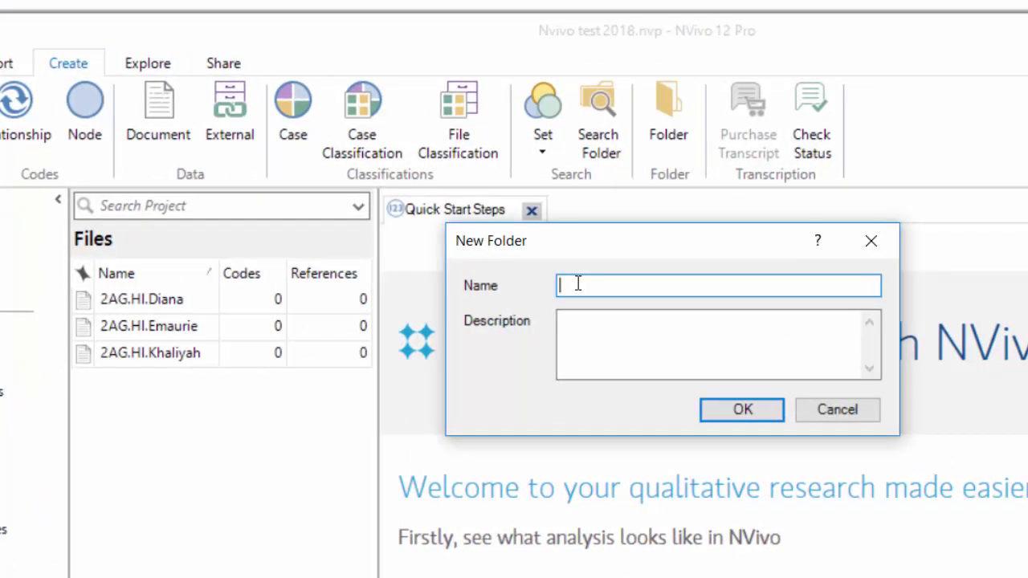
text(Surveys)
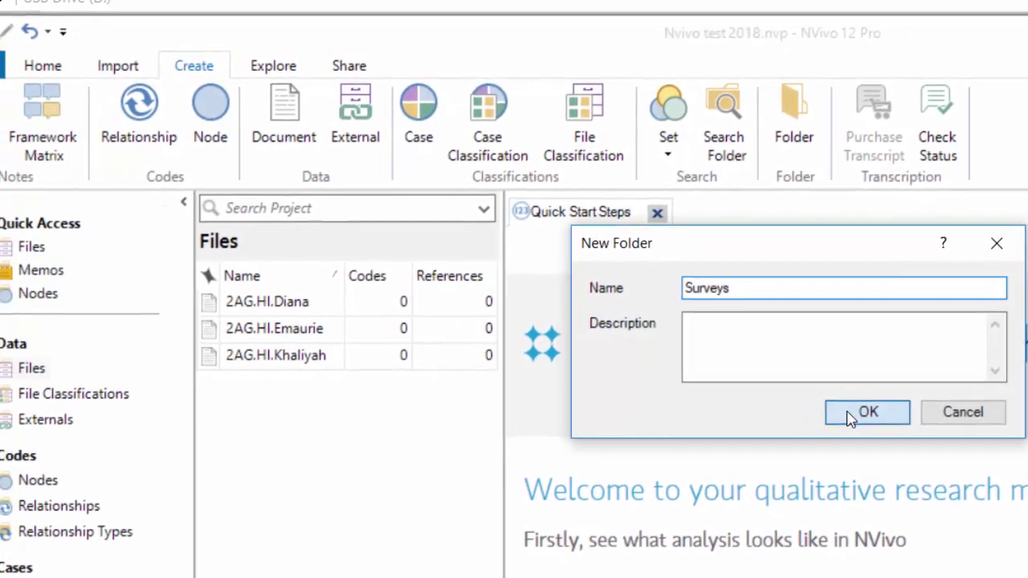
click(719, 410)
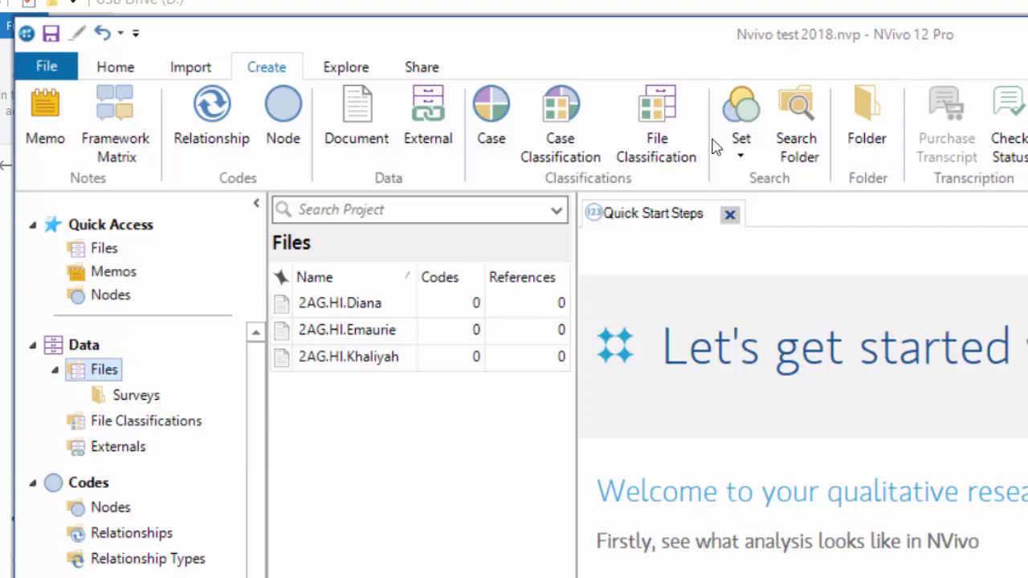
click(842, 107)
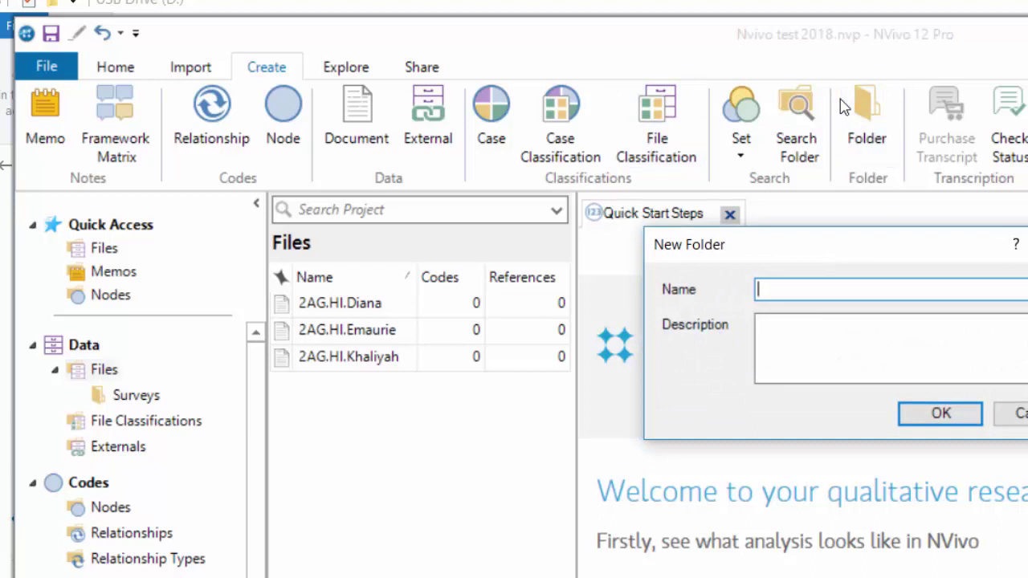
text(JOurnals)
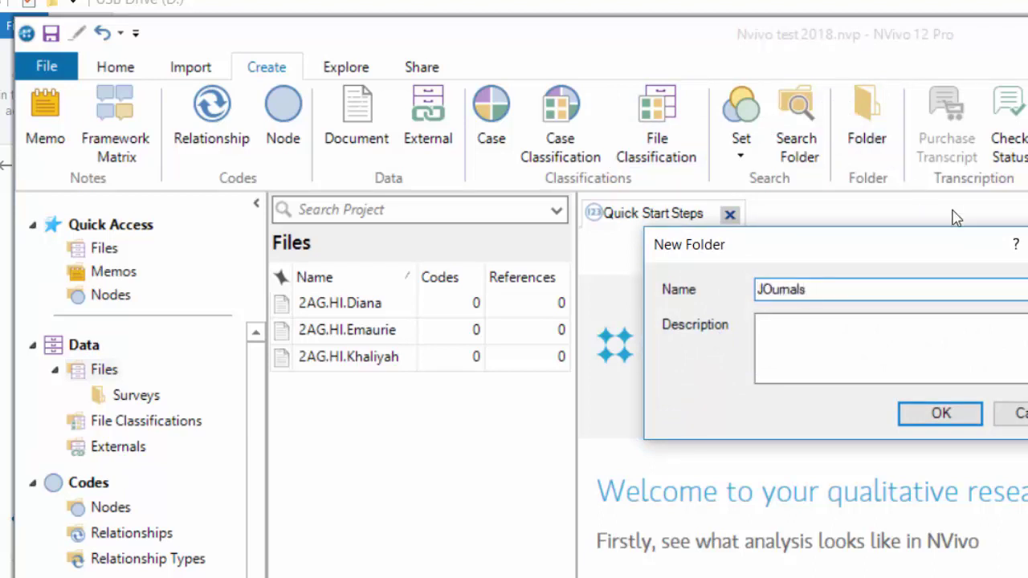
click(948, 412)
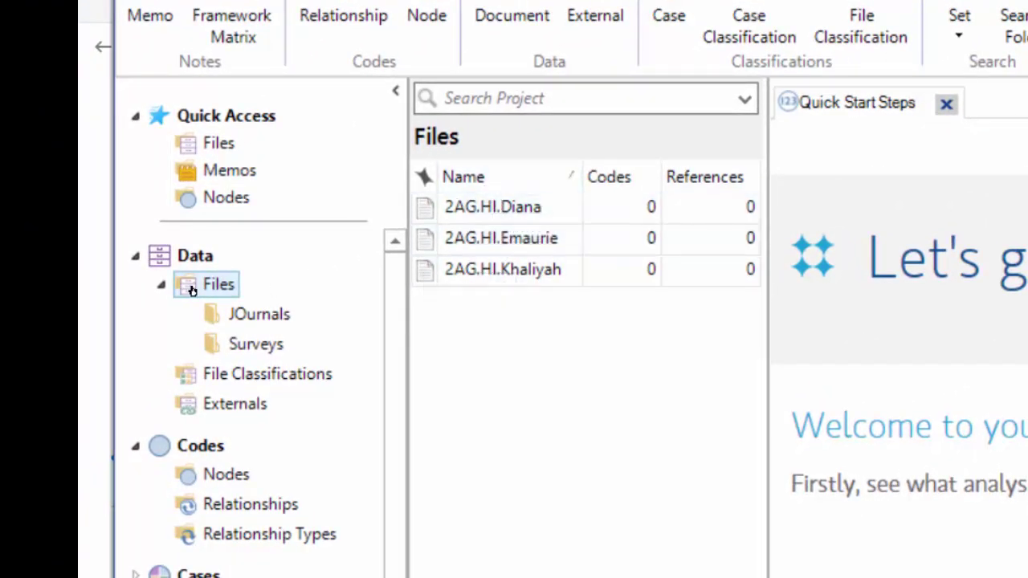
- Look inside the new Surveys and JOurnals folders, then return to the full Files list
click(253, 342)
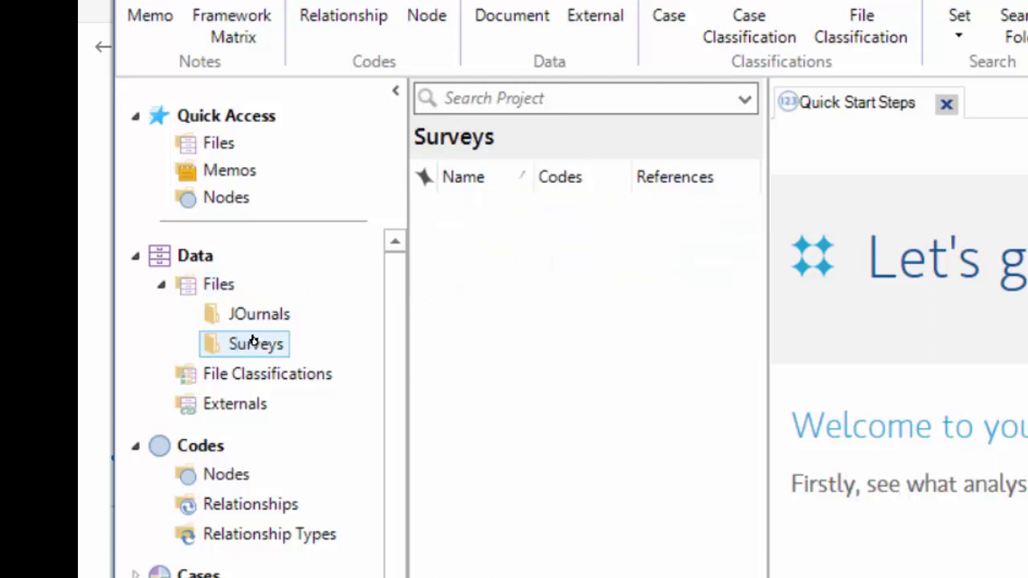
click(265, 319)
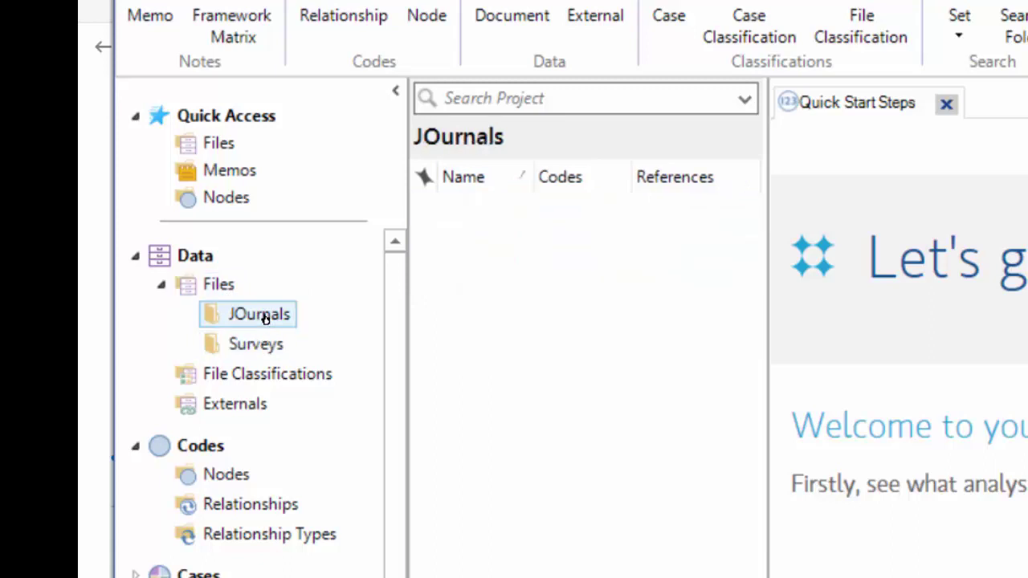
click(220, 284)
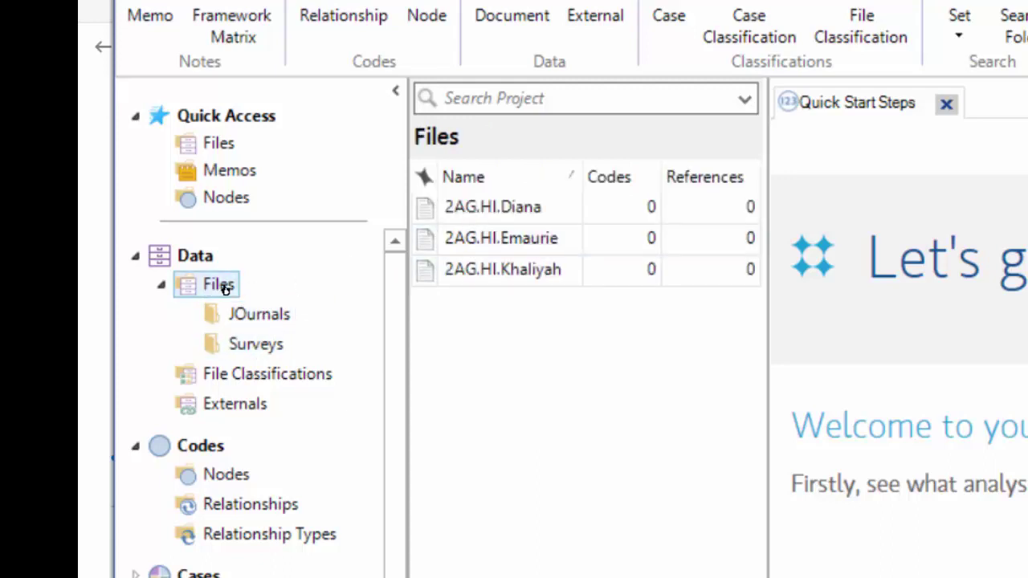
- Drag the Diana, Emaurie and Khaliyah surveys into the Surveys folder and verify them there
click(489, 207)
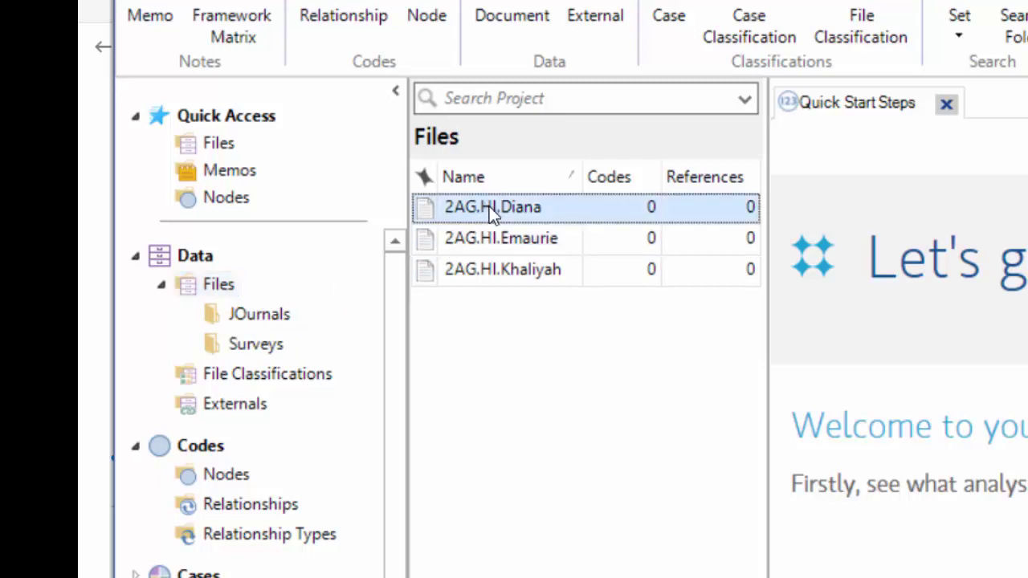
shift+click(483, 270)
drag(472, 204, 250, 349)
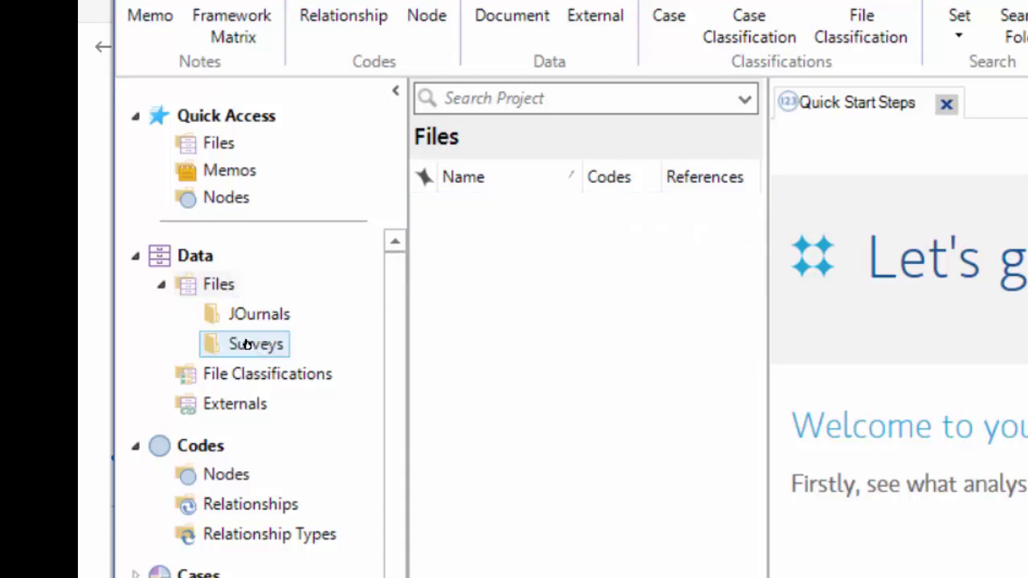
click(239, 345)
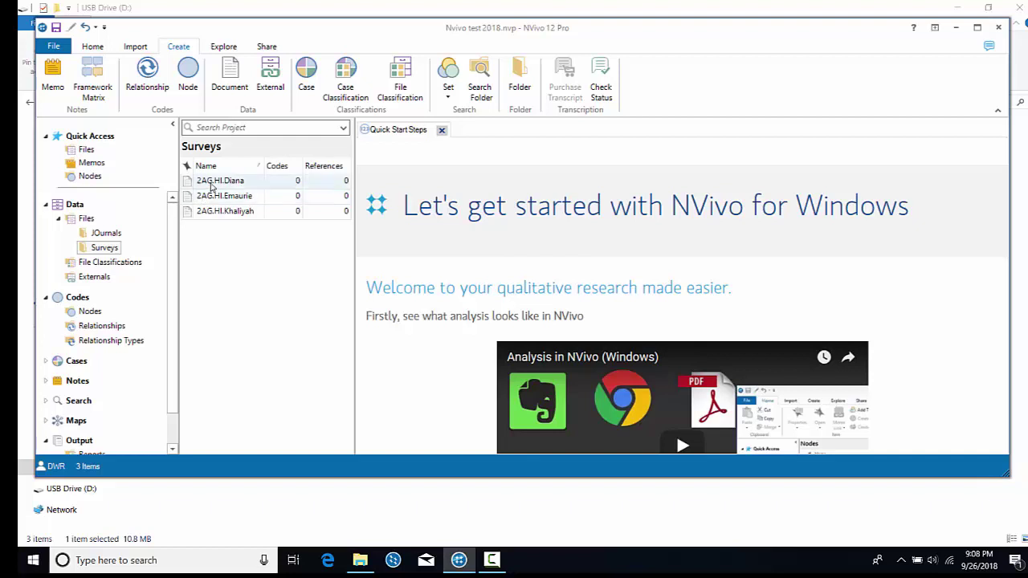
- Open the 2AG.HI.Diana and 2AG.HI.Emaurie surveys and compare them, ending on Emaurie's document
click(212, 185)
double_click(212, 185)
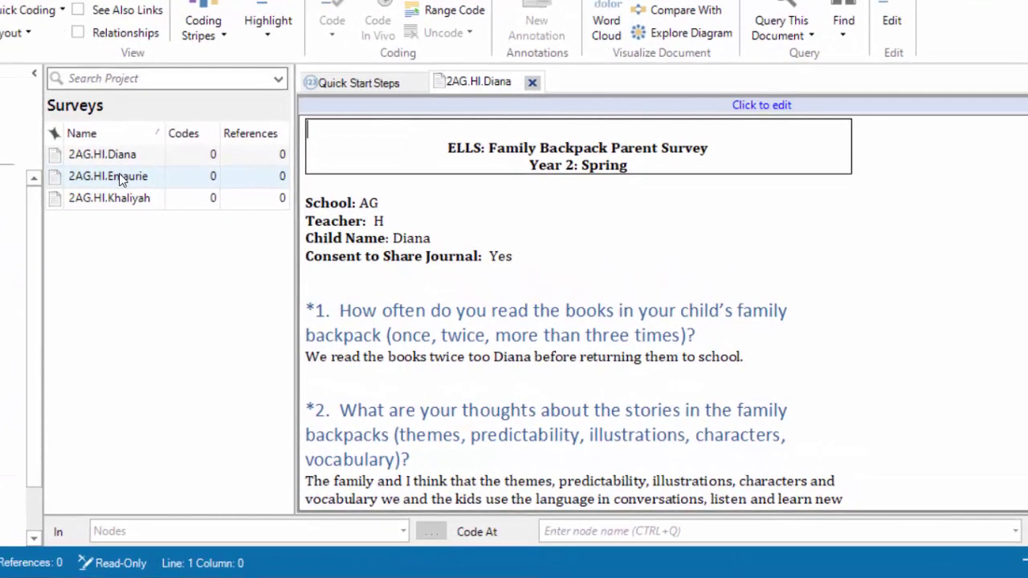
double_click(118, 176)
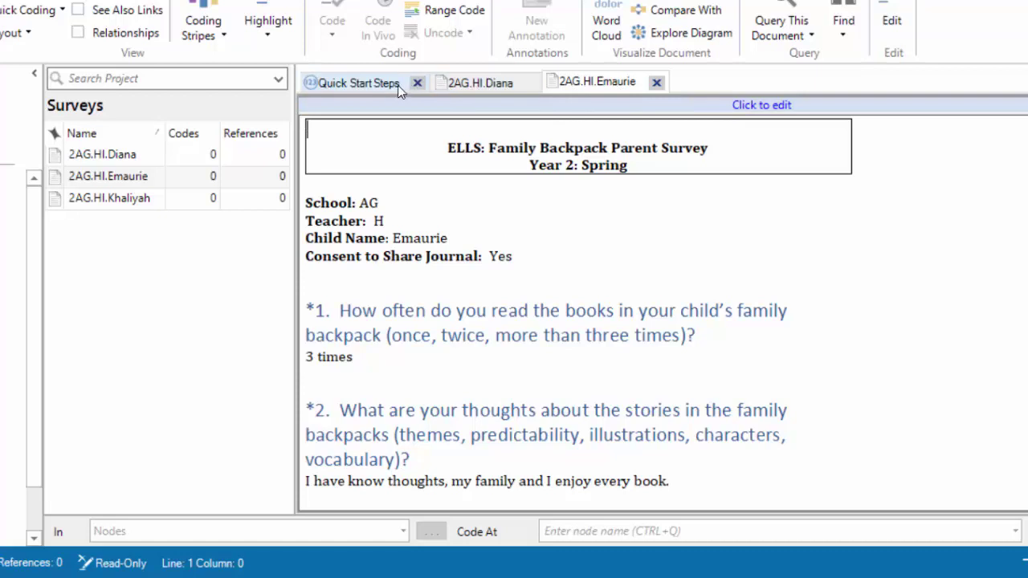
click(463, 80)
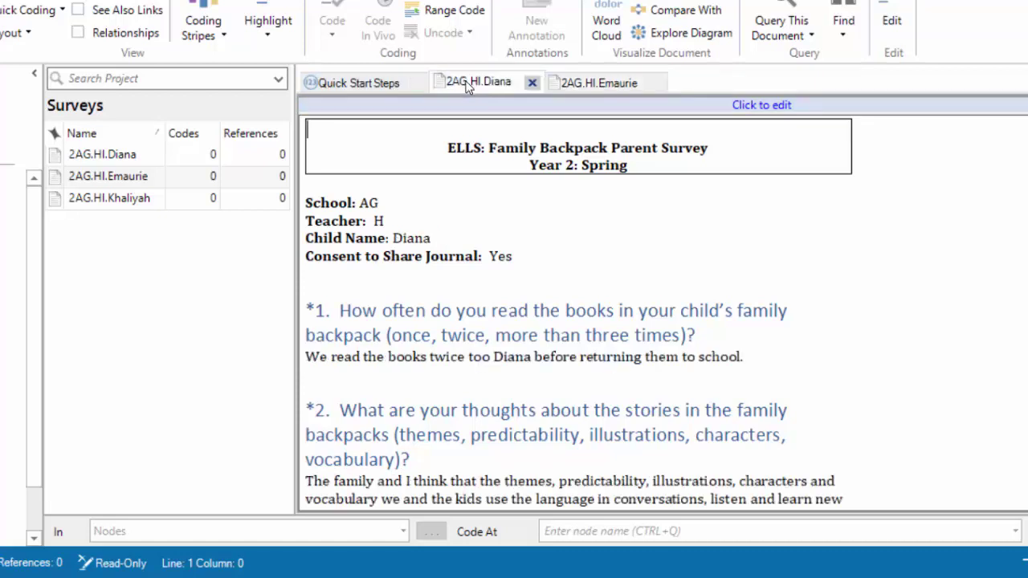
click(608, 84)
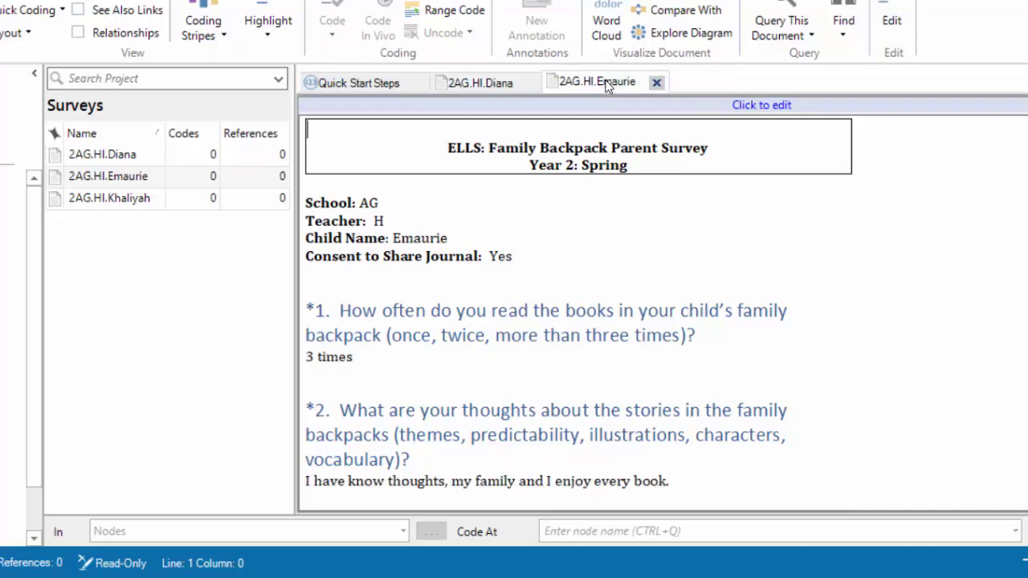